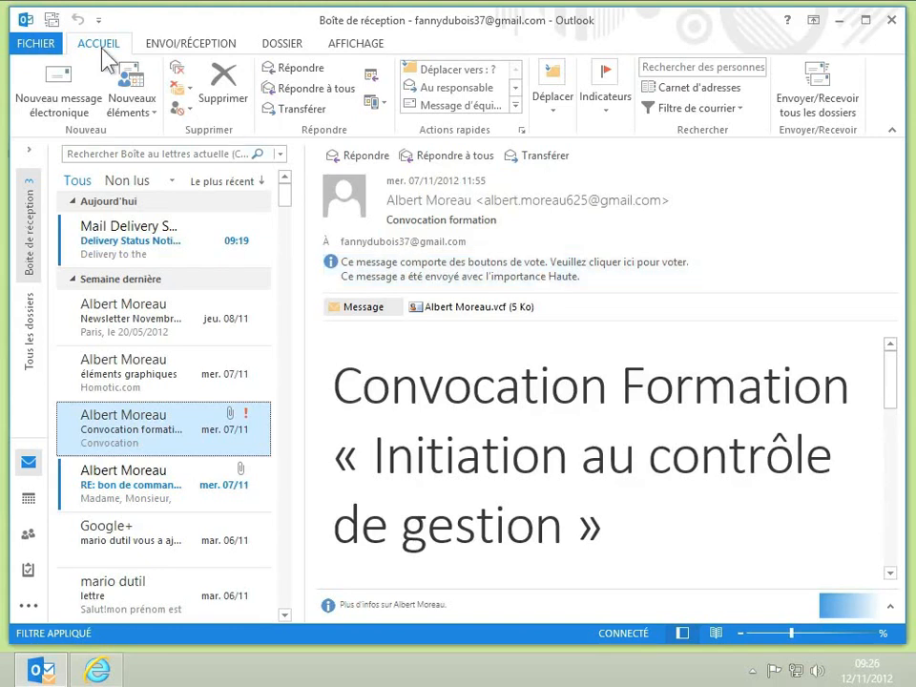
Create a new untitled e-mail with Nouveau message électronique on the ACCUEIL tab
left_click(75, 101)
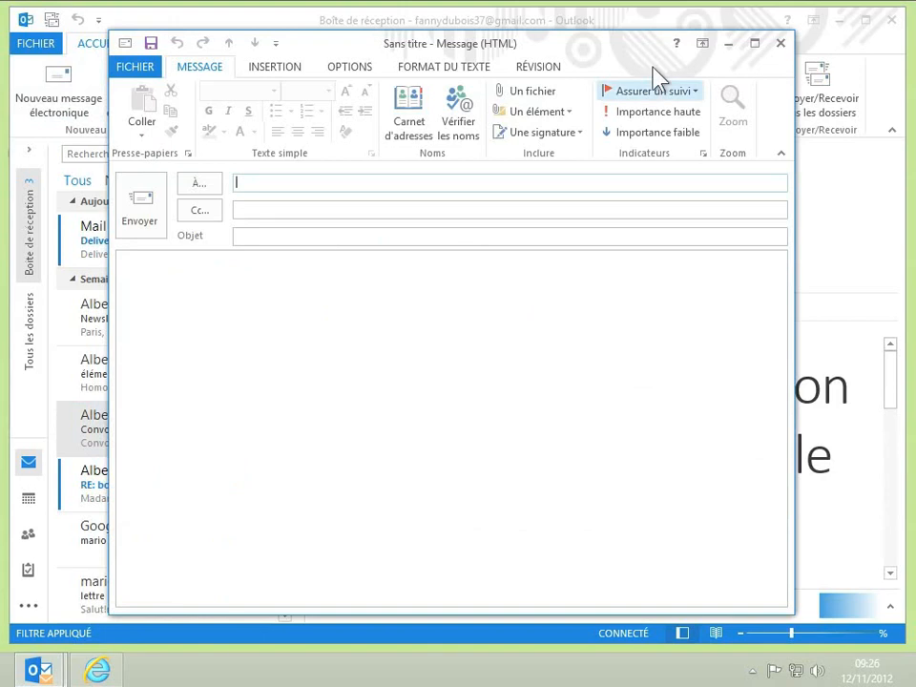
left_click(781, 43)
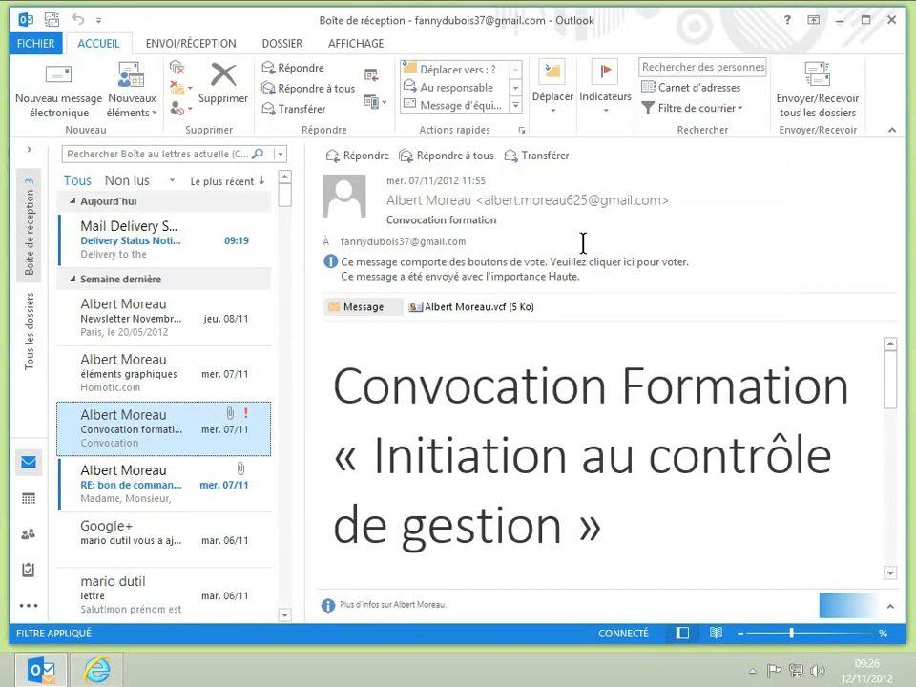
key("ctrl+n")
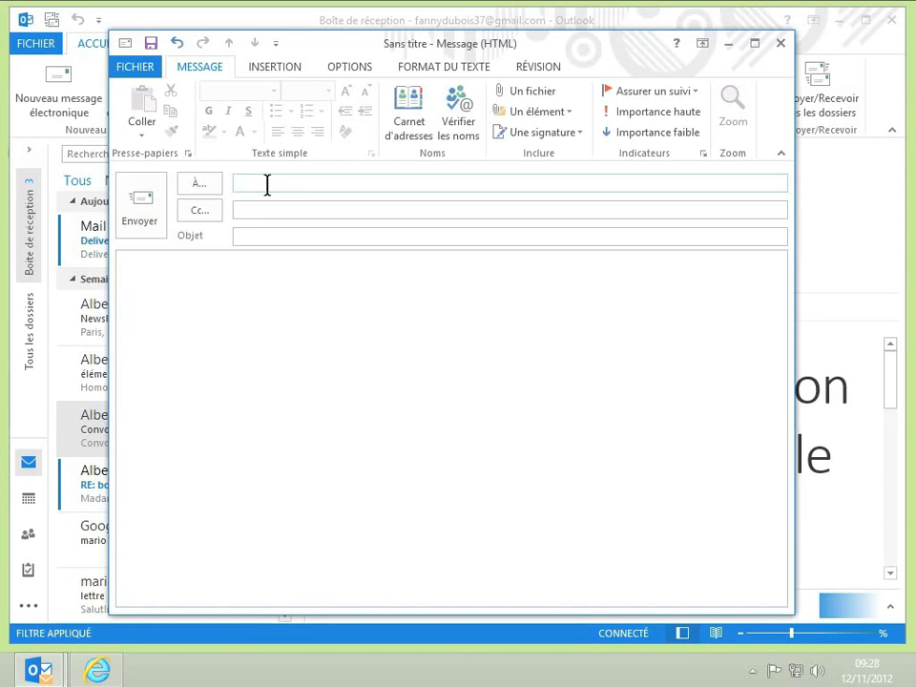
type("al")
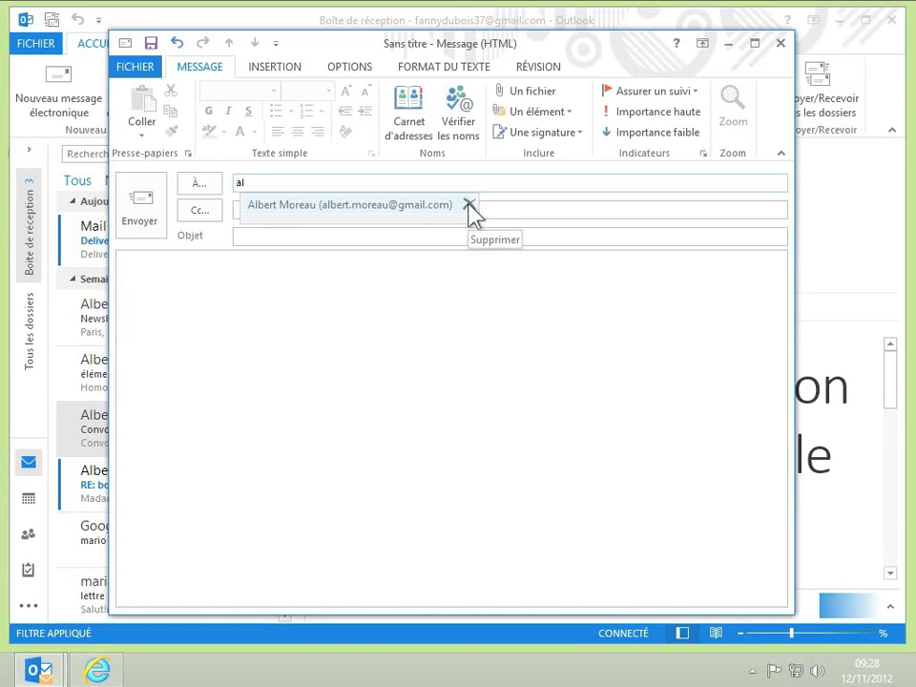
left_click(327, 213)
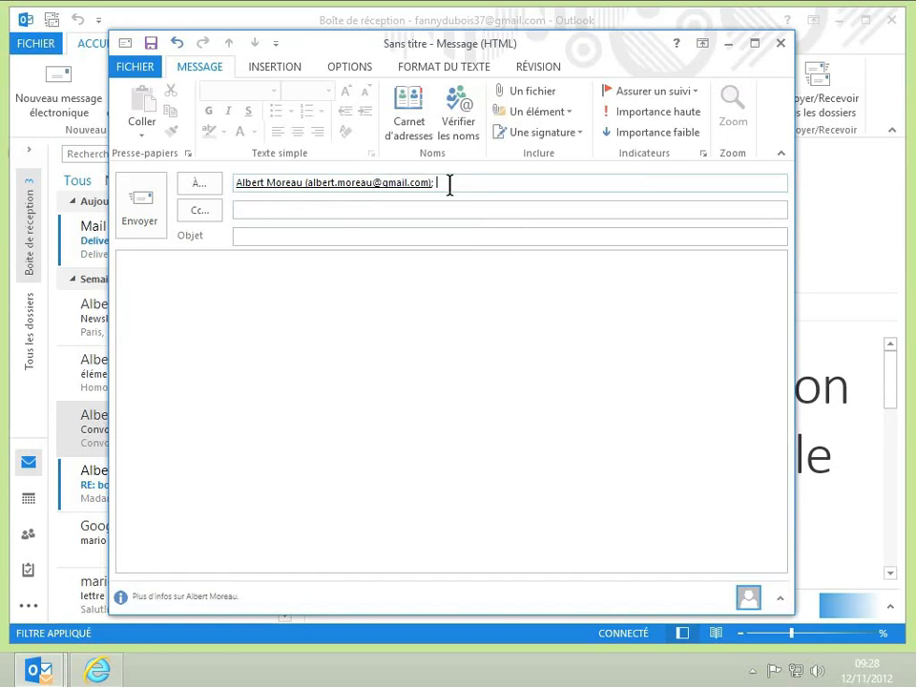
left_click(418, 188)
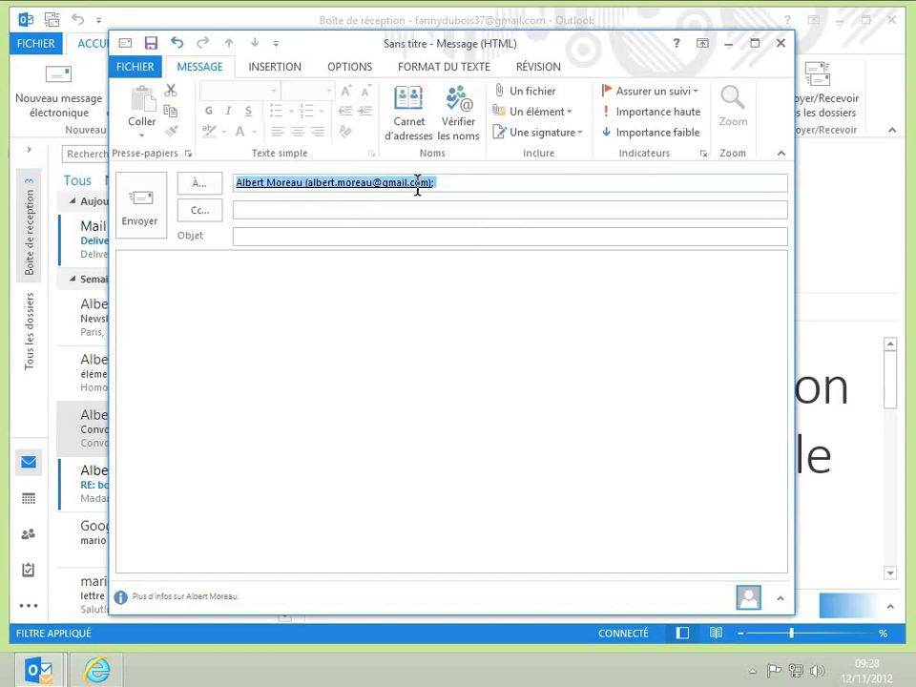
mouse_move(419, 189)
key("BackSpace")
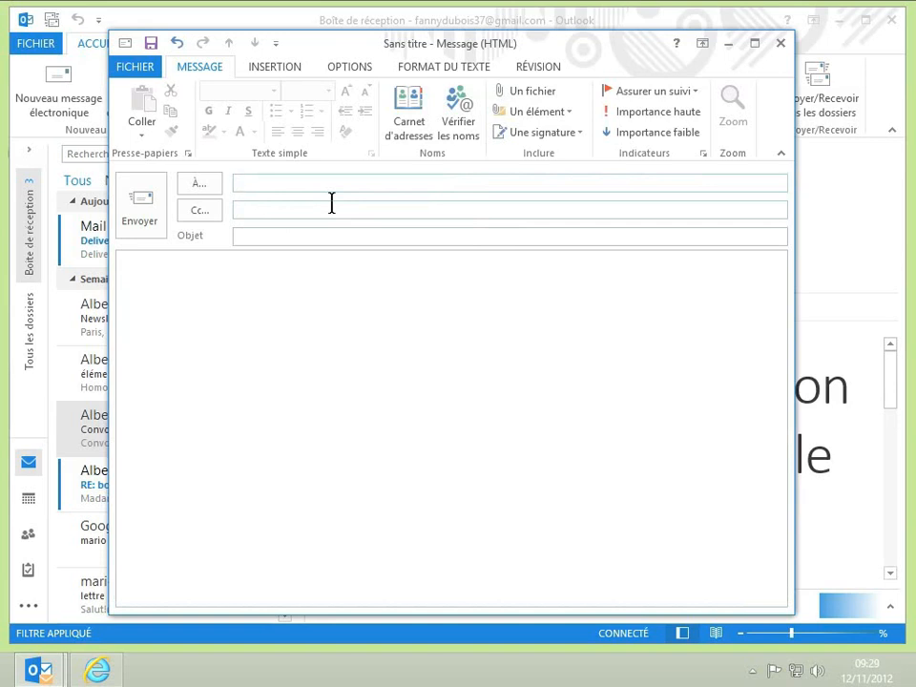
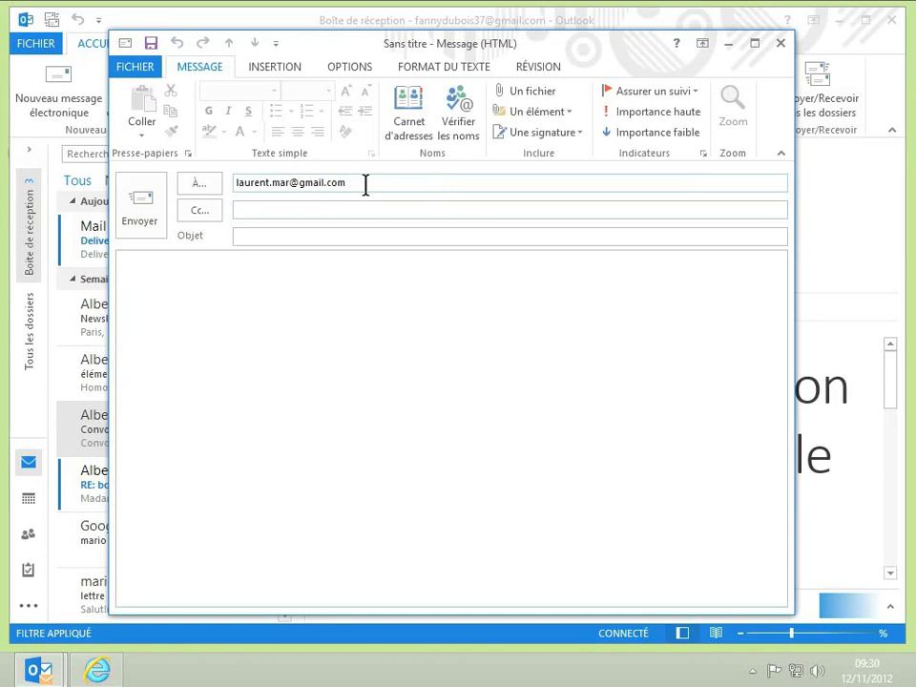
Type an e-mail address in the À field, delete it, and open the Choisir des noms address book
left_click_drag(366, 184, 188, 184)
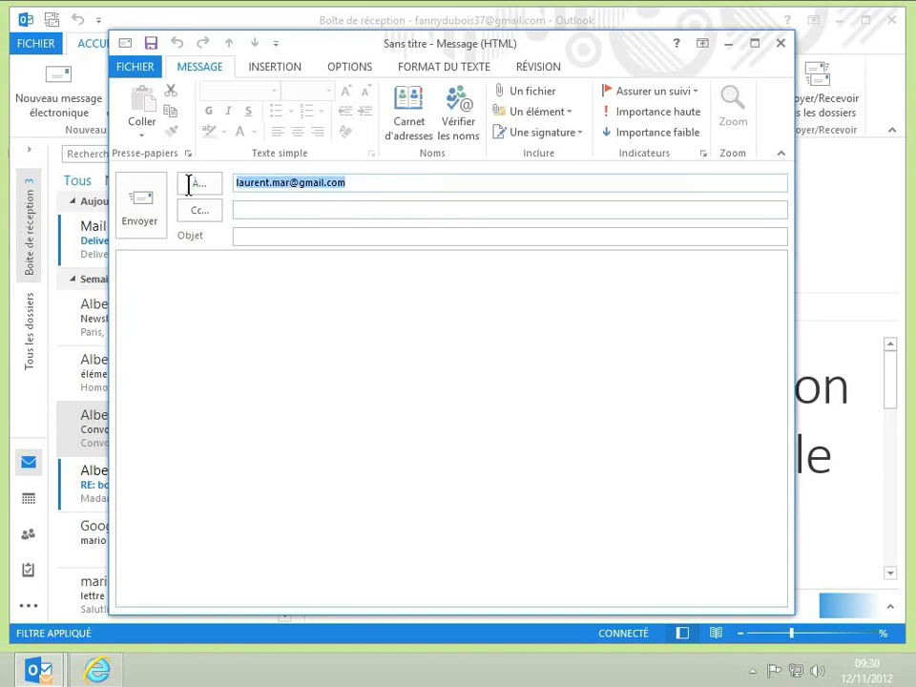
key("Delete")
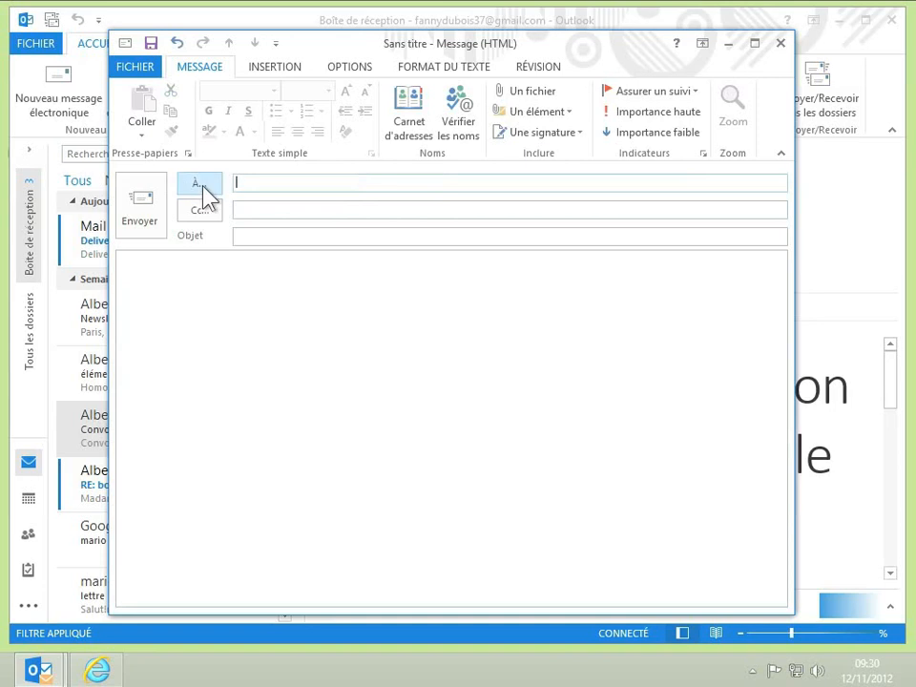
left_click(201, 186)
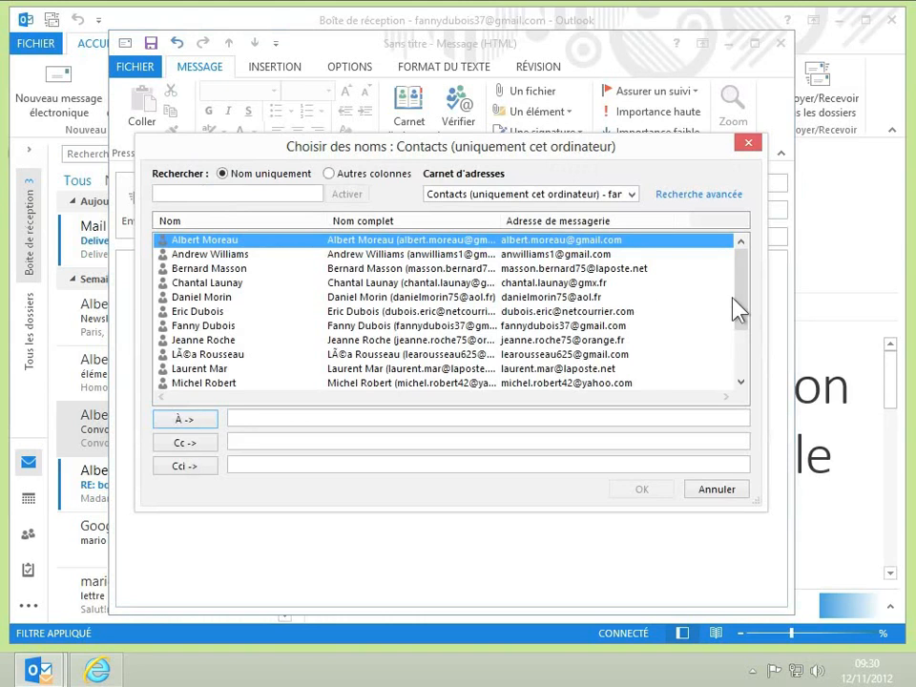
Make the first contact in Choisir des noms the À recipient, discarding an earlier pick, and confirm
left_click_drag(737, 296, 740, 338)
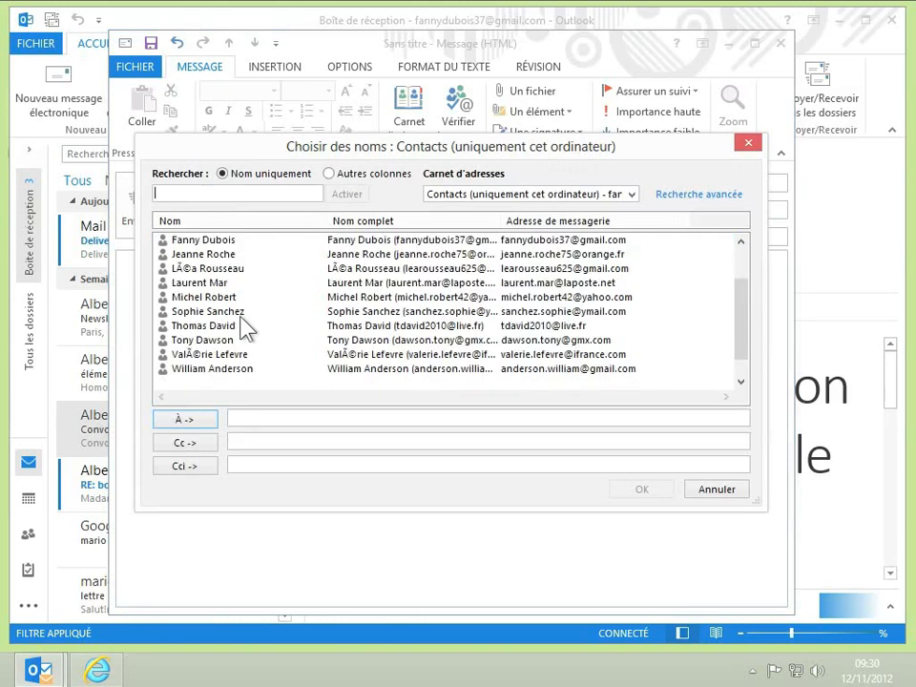
left_click(193, 284)
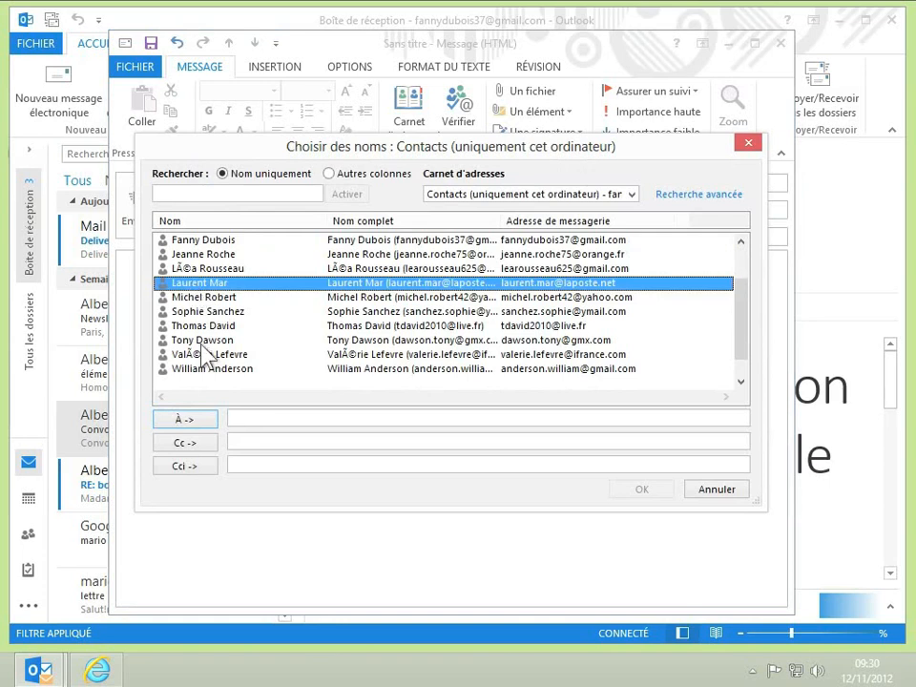
left_click(187, 420)
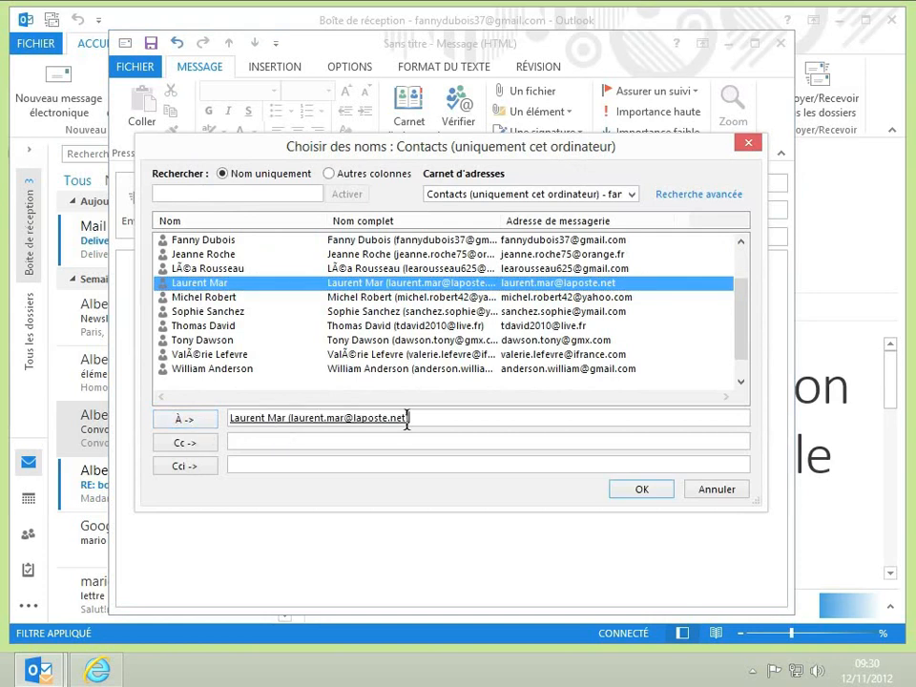
left_click_drag(407, 419, 276, 408)
key("Delete")
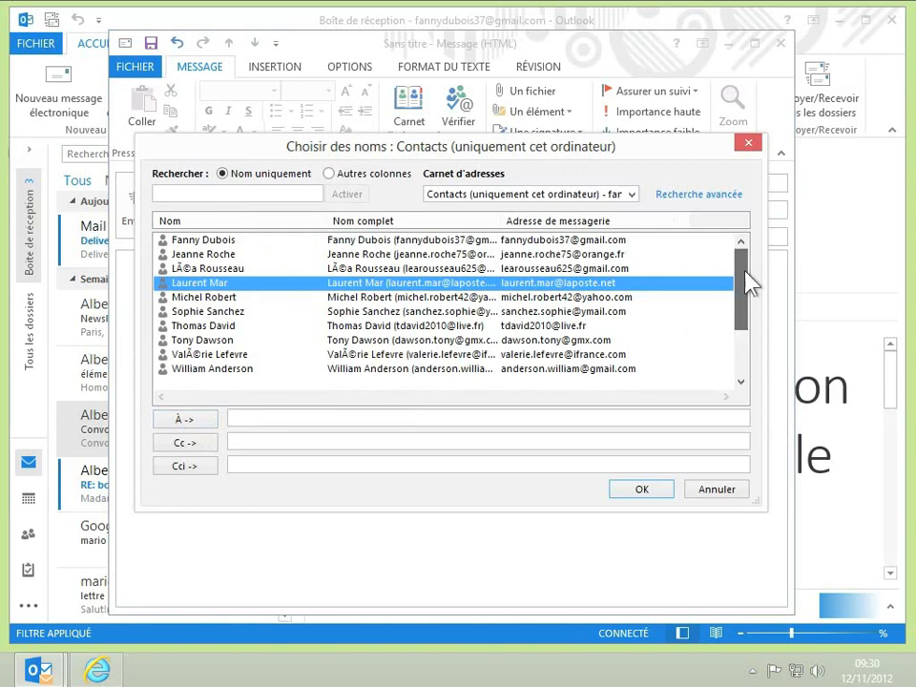
scroll(749, 276, "up", 2)
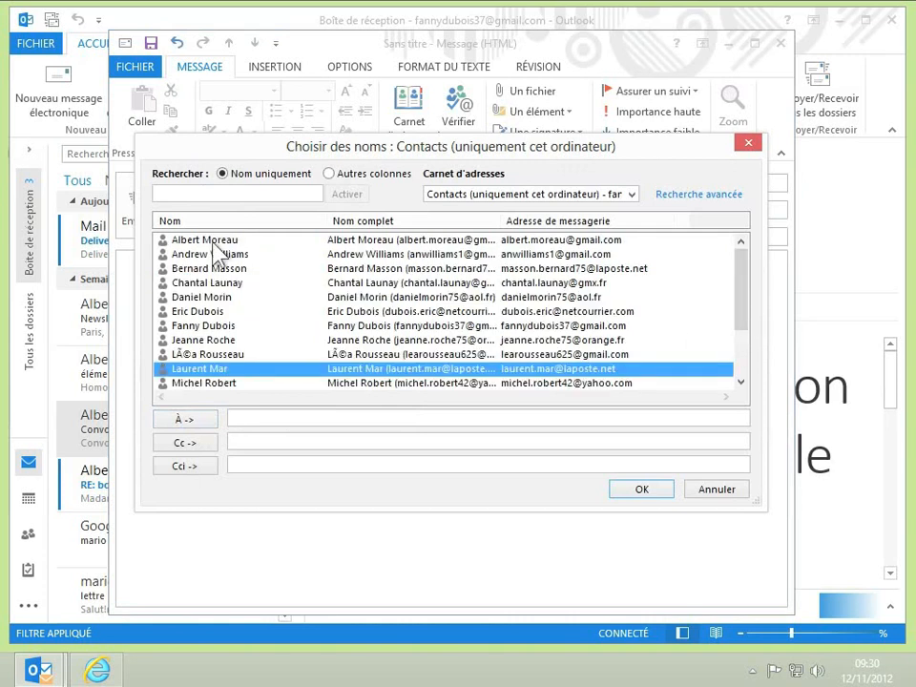
double_click(209, 242)
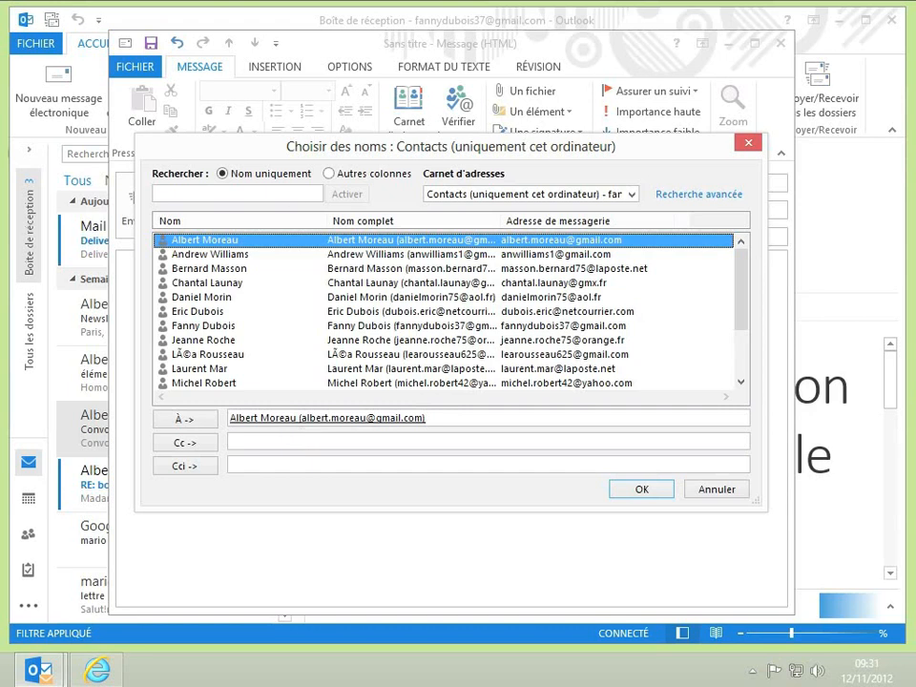
left_click(630, 491)
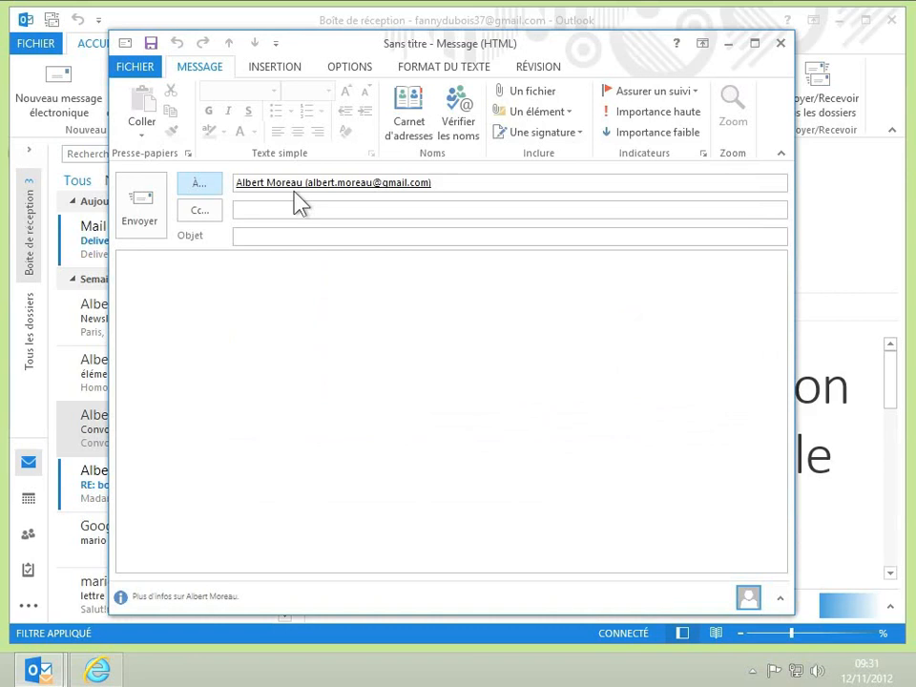
Enter subject 'RDV' and body 'Bonjour, Le rdv de ce matin est reporté.' signed with the sender's name
left_click(285, 238)
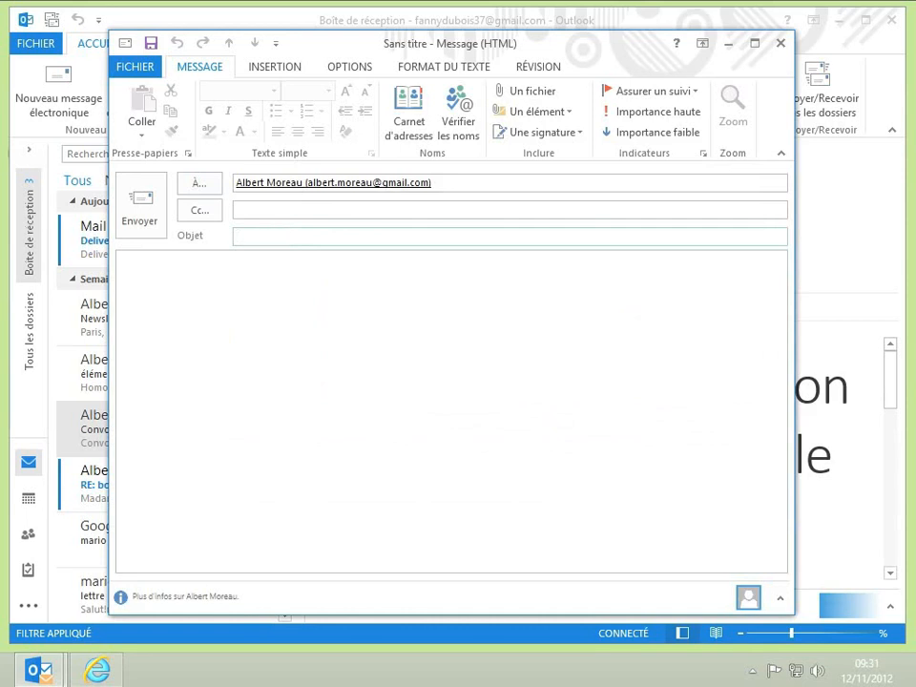
type("RDV")
left_click(239, 286)
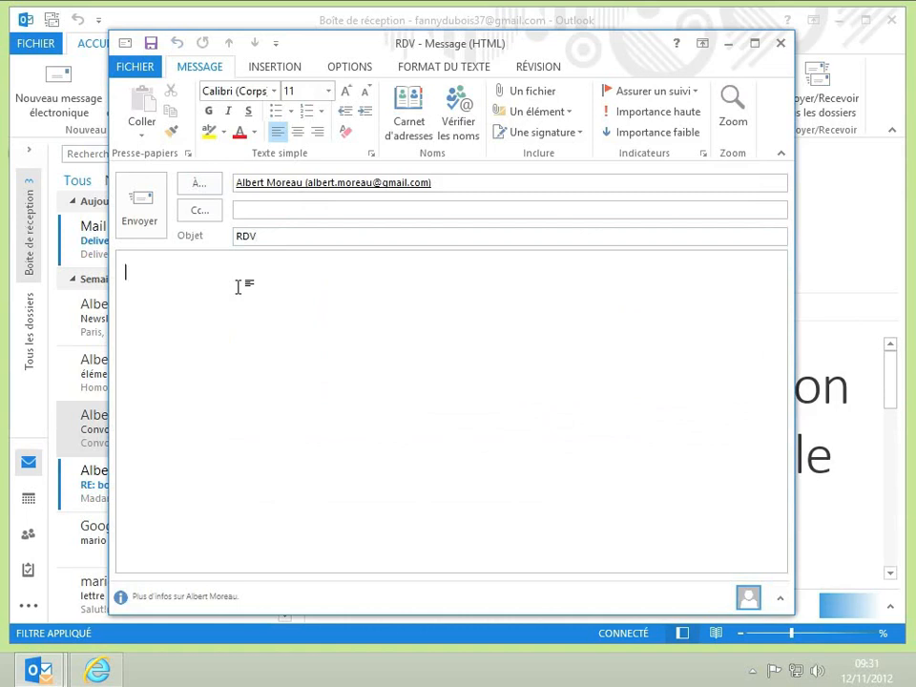
type("Bonjou")
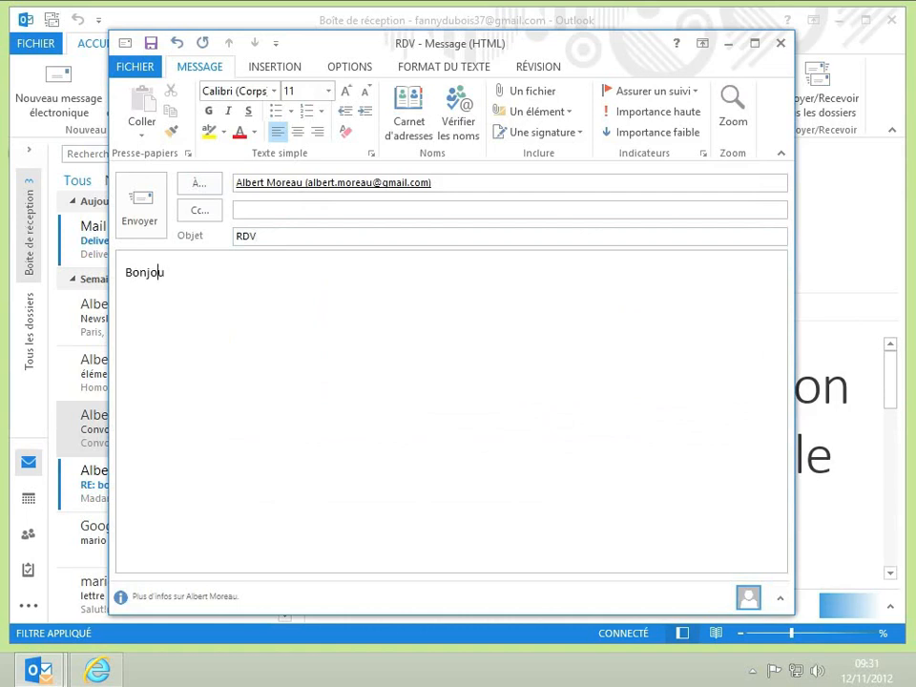
type("r,")
key("Return")
key("Return")
type("Le rdv de ce ma")
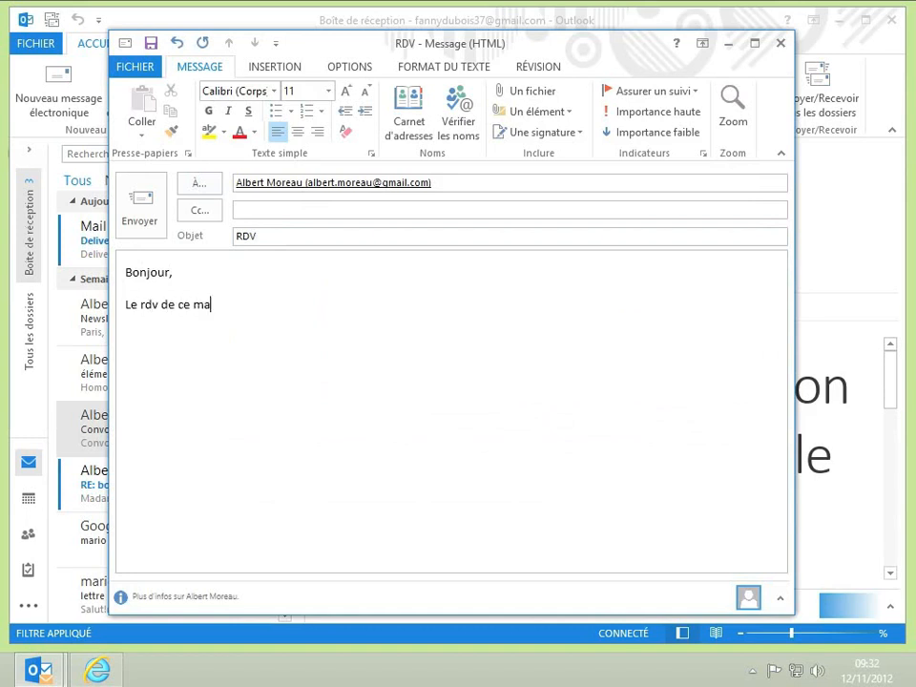
type("tin est reporté.")
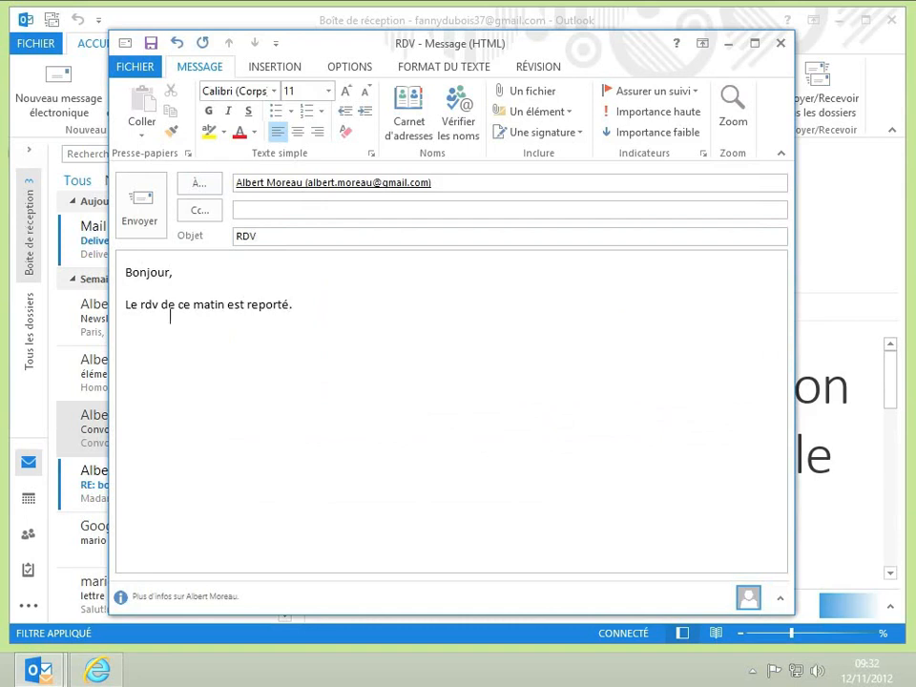
key("Return")
type("Fanny")
Send the RDV message and expand the Tous les dossiers folder pane
left_click(142, 218)
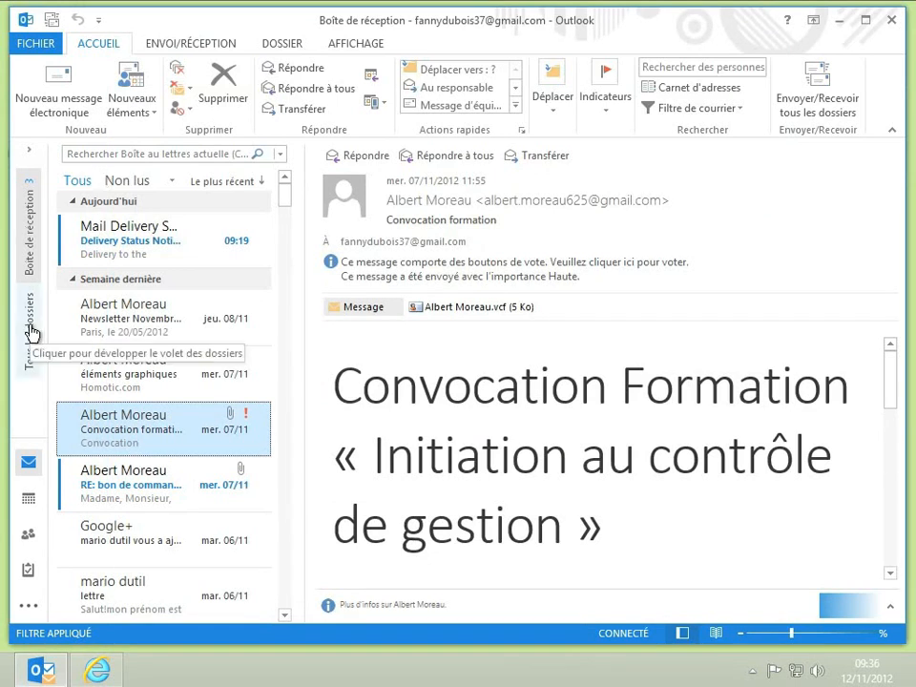
left_click(31, 332)
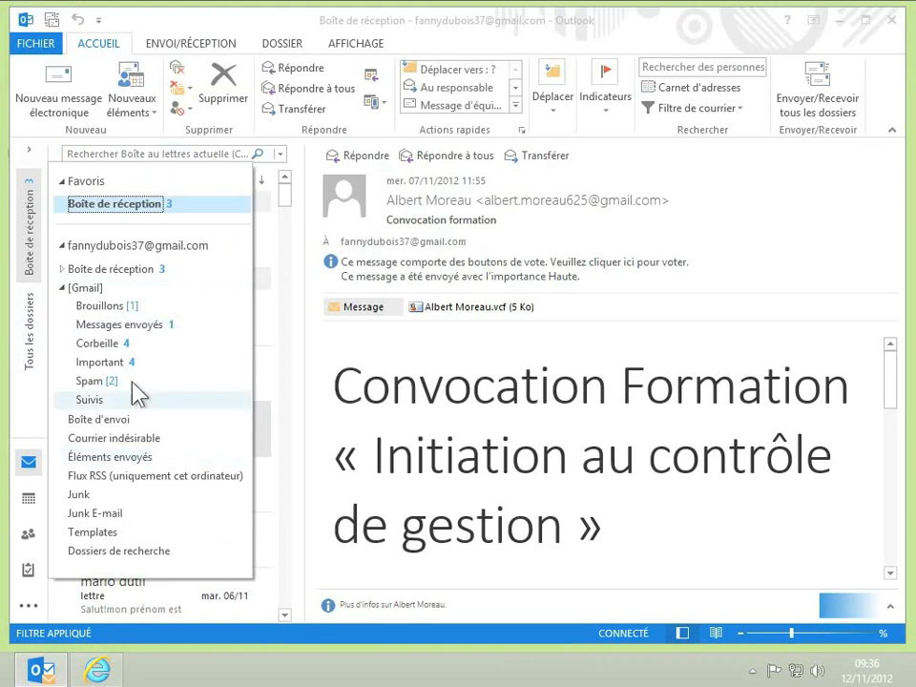
Open Messages envoyés, display the sent RDV message, and show the ENVOI/RÉCEPTION commands
left_click(135, 326)
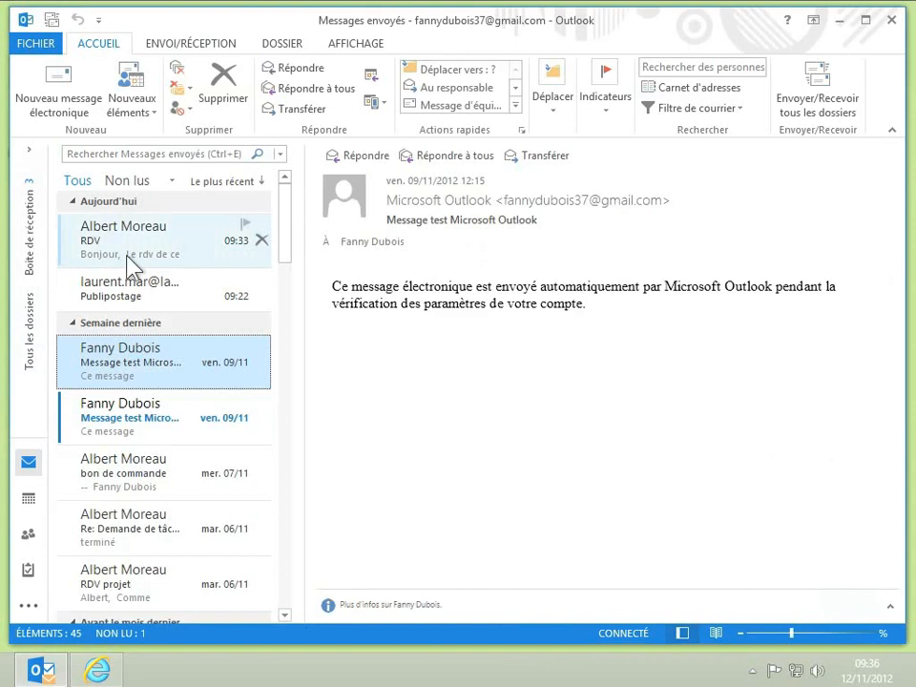
left_click(127, 256)
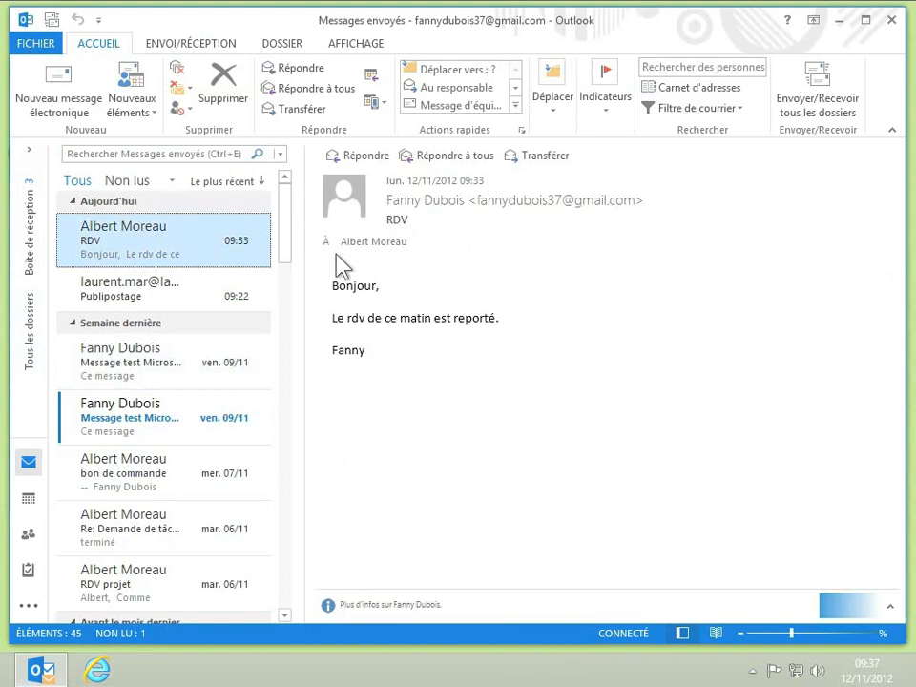
left_click(189, 48)
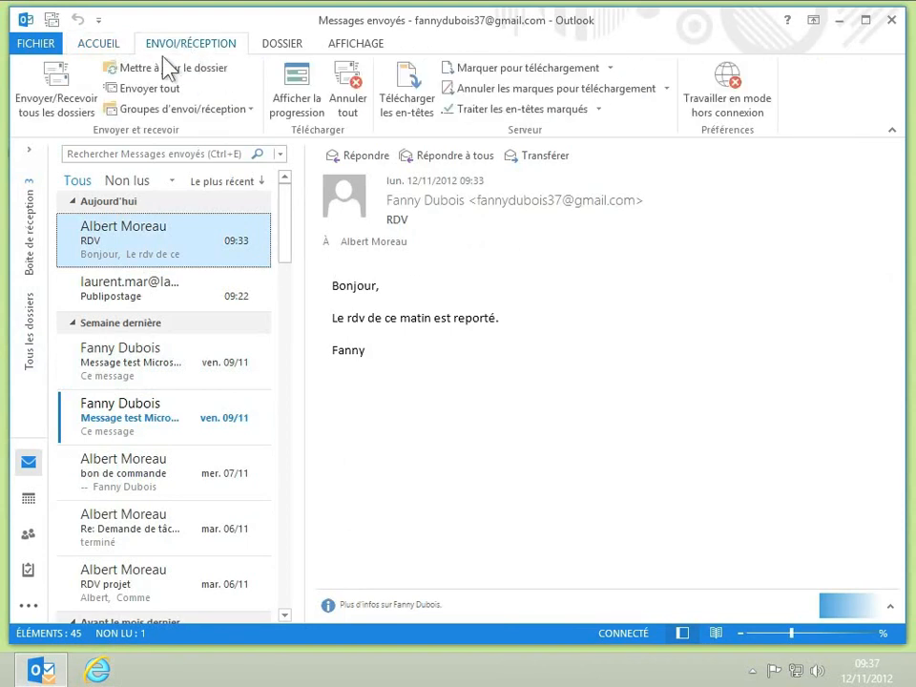